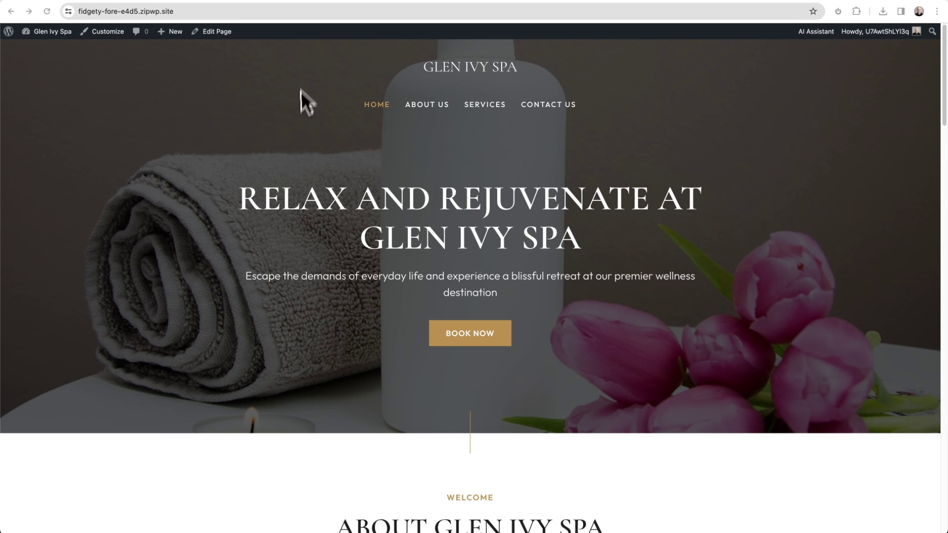
Step: Open the Glen Ivy Spa site's WordPress admin dashboard
{"action": "scroll", "coordinate": [290, 143], "scroll_direction": "down", "scroll_amount": 10}
{"action": "scroll", "coordinate": [289, 138], "scroll_direction": "down", "scroll_amount": 8}
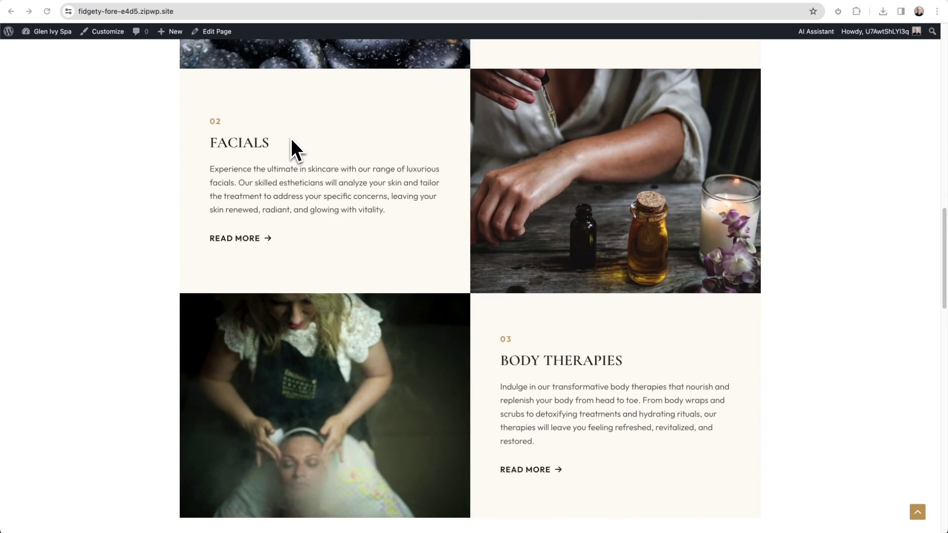
{"action": "scroll", "coordinate": [289, 141], "scroll_direction": "up", "scroll_amount": 20}
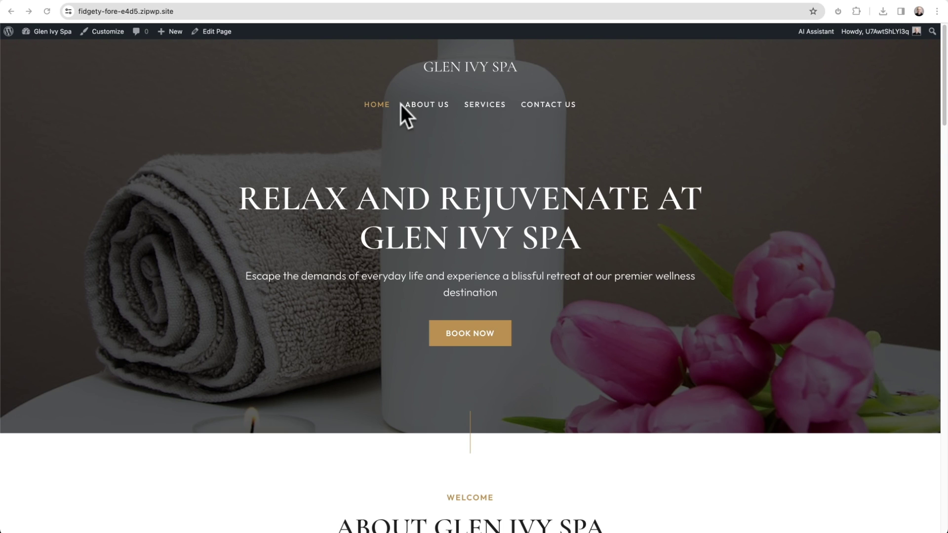
{"action": "left_click", "coordinate": [732, 7]}
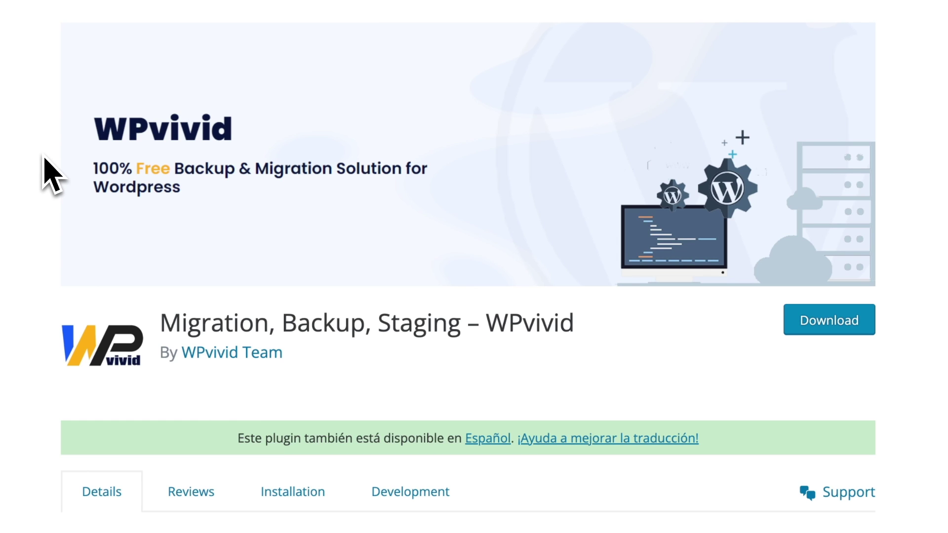
{"action": "scroll", "coordinate": [46, 163], "scroll_direction": "up", "scroll_amount": 1}
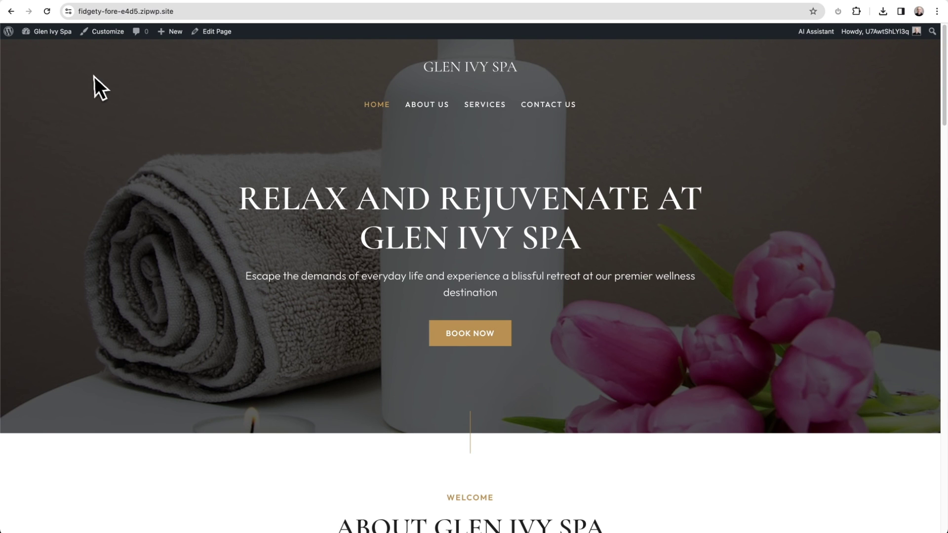
{"action": "mouse_move", "coordinate": [56, 33]}
{"action": "left_click", "coordinate": [50, 48]}
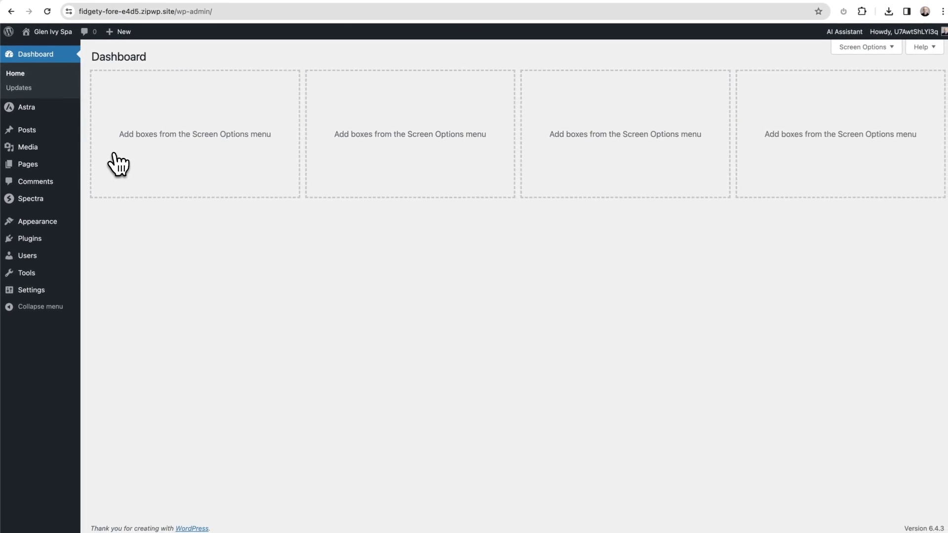
Step: Search plugins for 'wpvivid', then install and activate Migration, Backup, Staging – WPvivid
{"action": "mouse_move", "coordinate": [39, 239]}
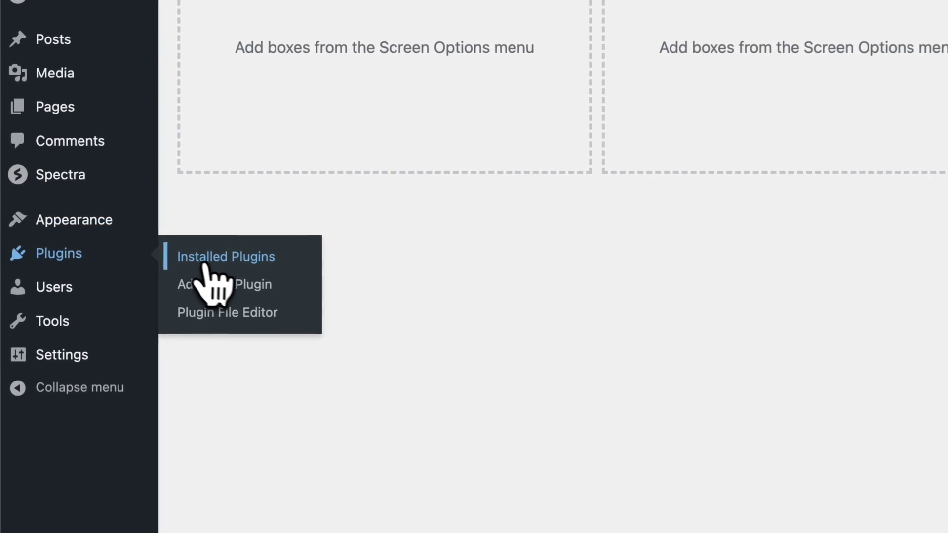
{"action": "left_click", "coordinate": [225, 287]}
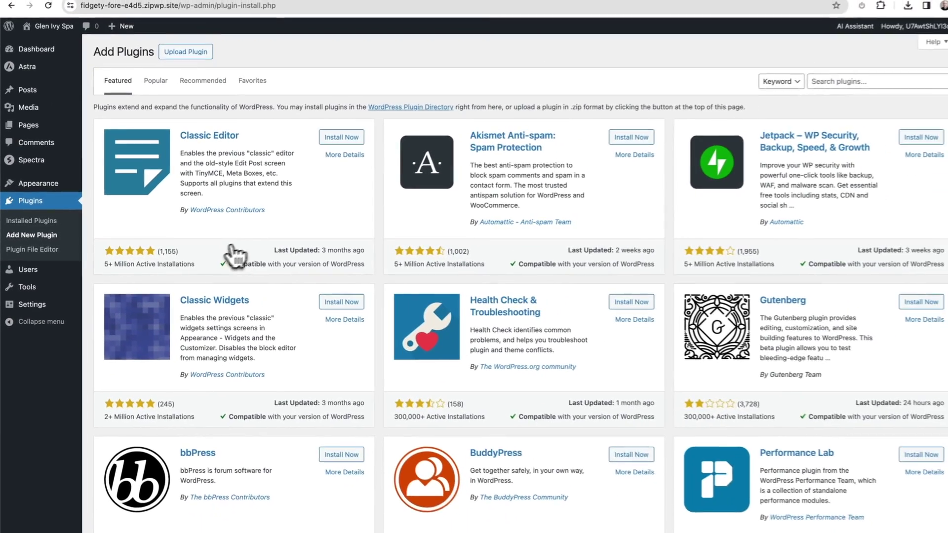
{"action": "left_click", "coordinate": [821, 85]}
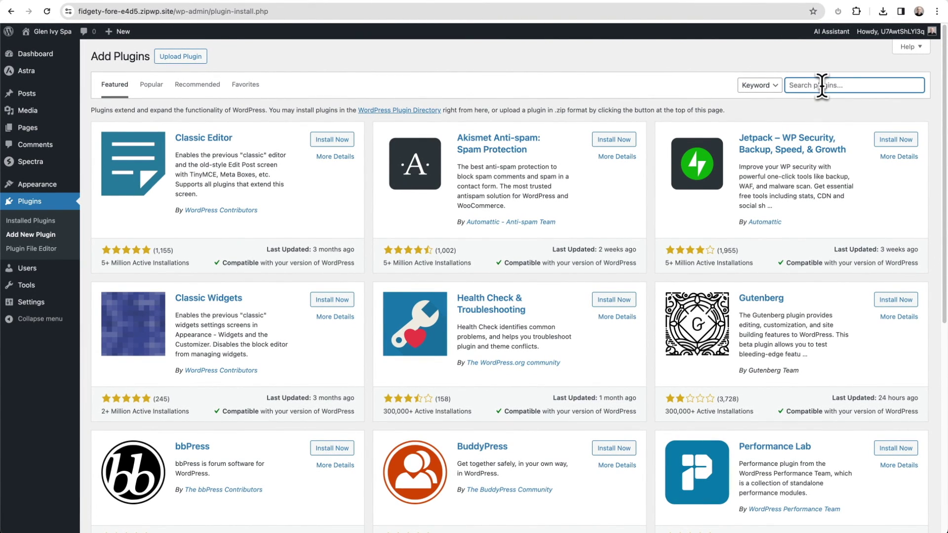
{"action": "type", "text": "wpvivid"}
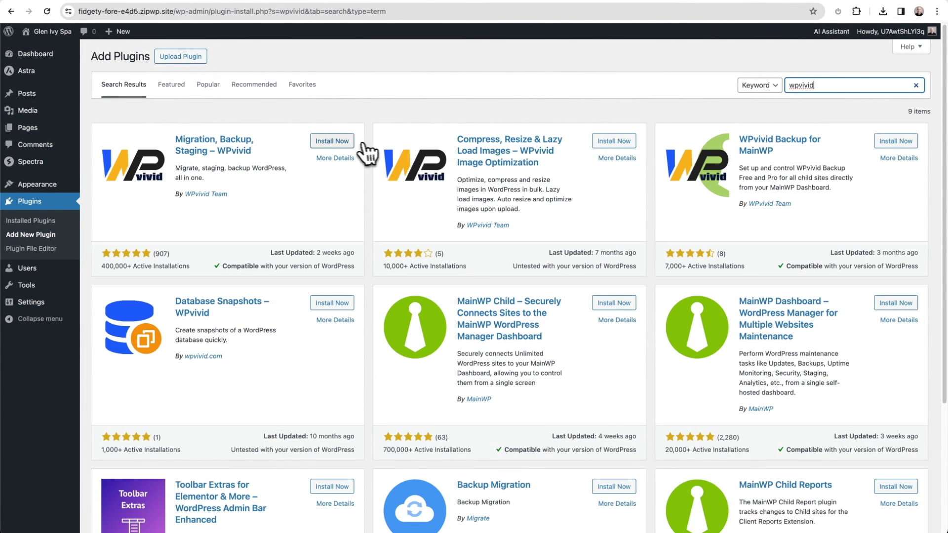
{"action": "left_click", "coordinate": [334, 144]}
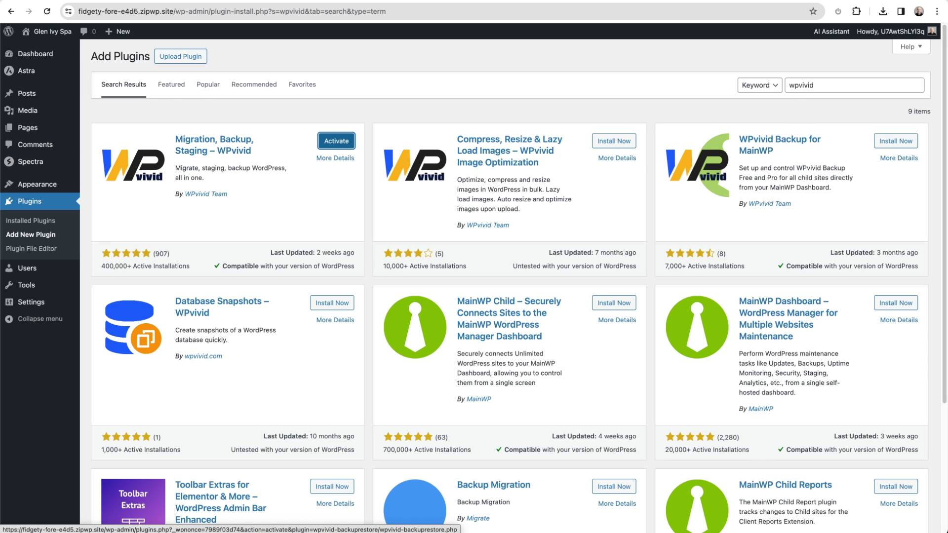
{"action": "left_click", "coordinate": [337, 142]}
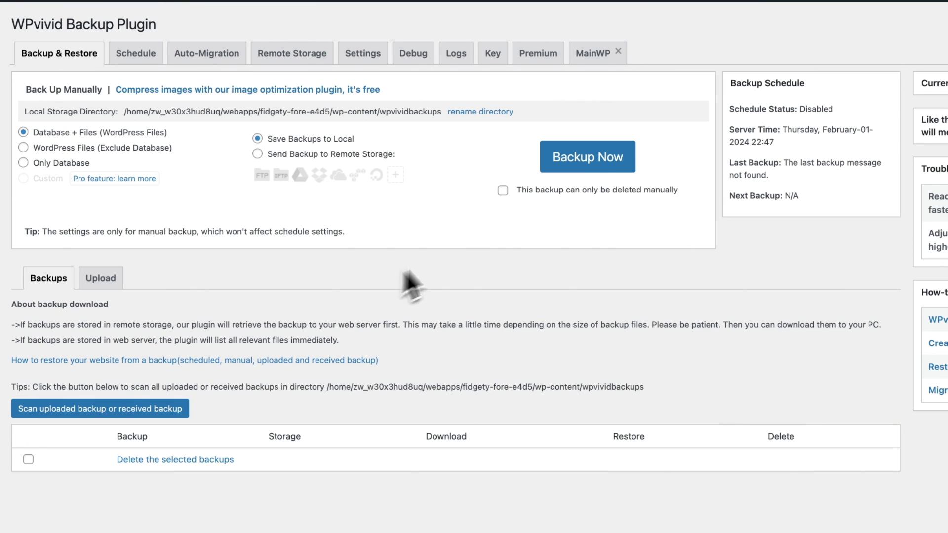
Step: Run a full database-and-files WPvivid backup and download the resulting 47.88 MB zip
{"action": "left_click", "coordinate": [626, 167]}
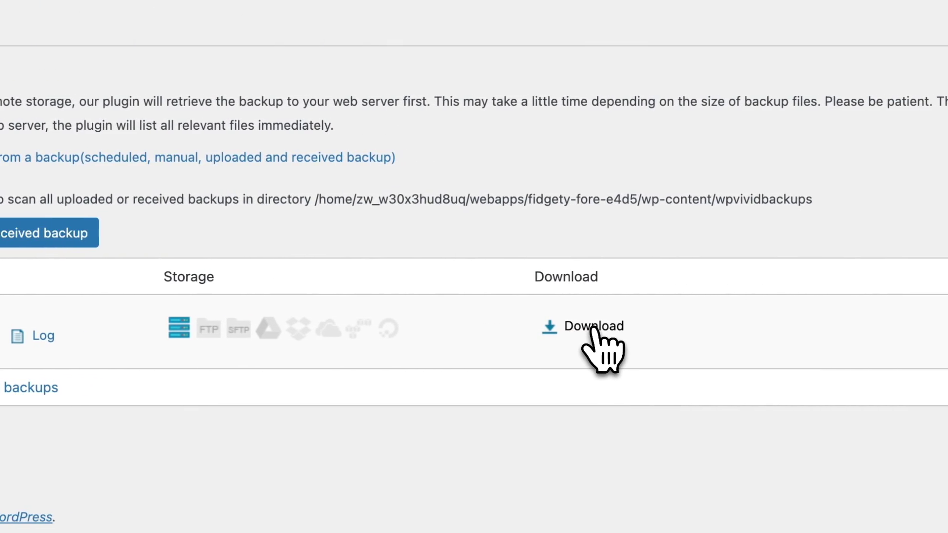
{"action": "left_click", "coordinate": [591, 327]}
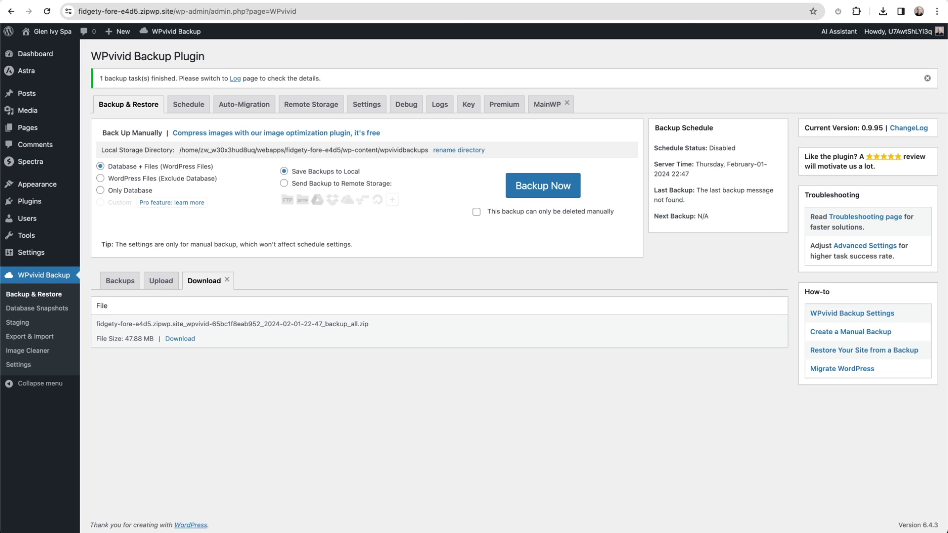
{"action": "left_click", "coordinate": [180, 340]}
{"action": "left_click_drag", "start_coordinate": [124, 341], "coordinate": [152, 341]}
{"action": "left_click", "coordinate": [169, 365]}
Step: On the letscreateawebsite.com admin, find 'wpvivid' in Add New Plugin, then install and activate it
{"action": "left_click", "coordinate": [749, 1]}
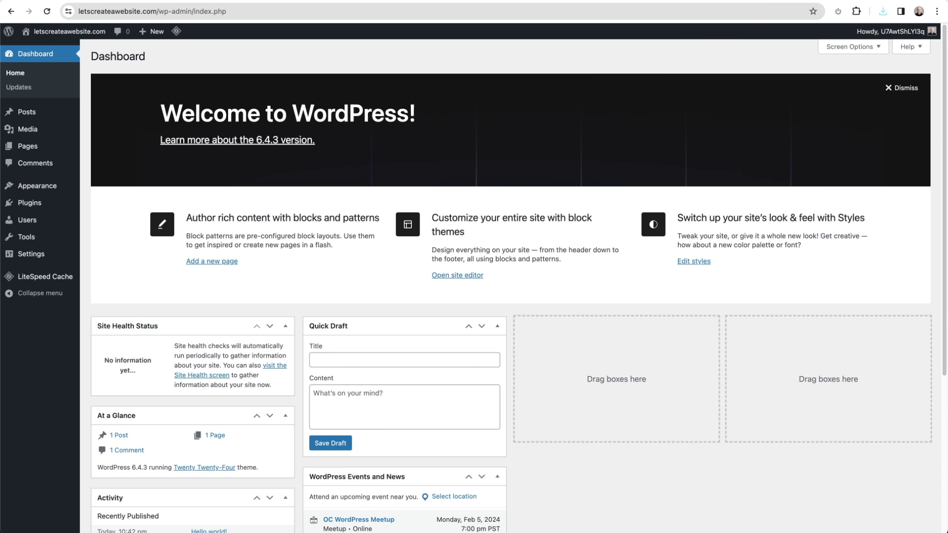
{"action": "mouse_move", "coordinate": [51, 205]}
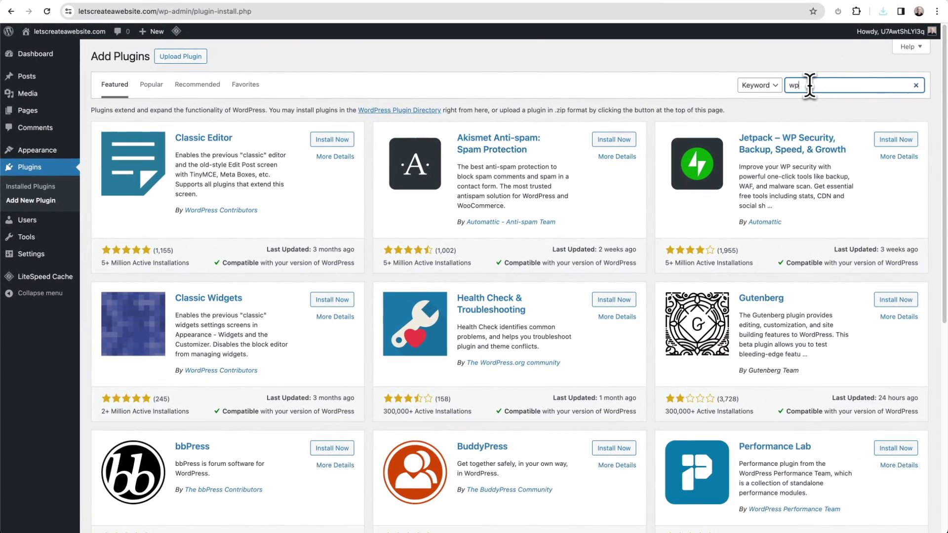
{"action": "type", "text": "wpvivid"}
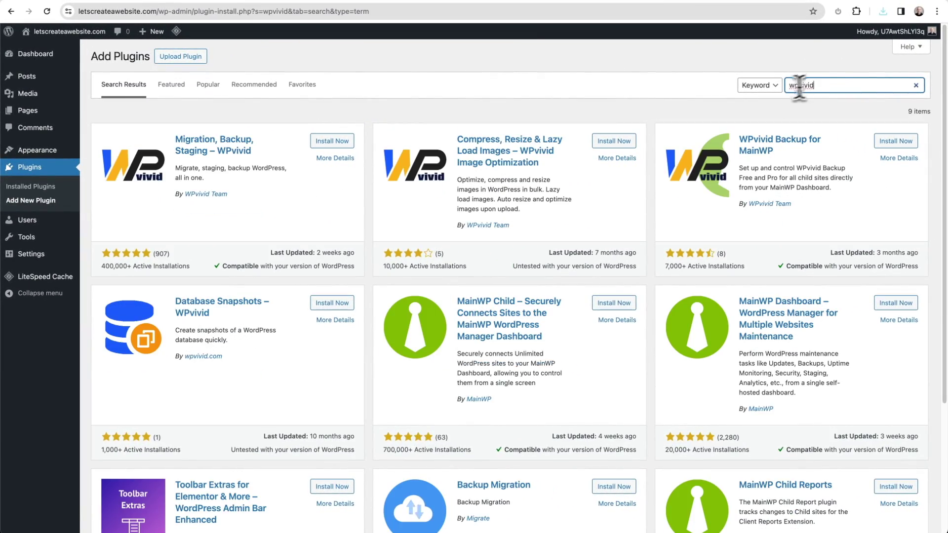
{"action": "left_click", "coordinate": [333, 142]}
{"action": "left_click", "coordinate": [334, 141]}
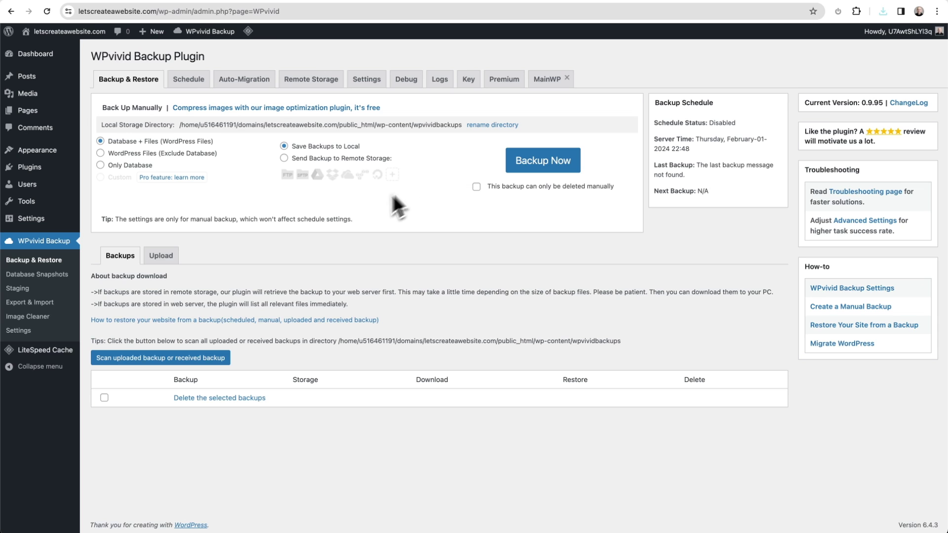
Step: Upload the spa site's backup zip in WPvivid's Upload tab and acknowledge the completion alert
{"action": "left_click", "coordinate": [163, 256]}
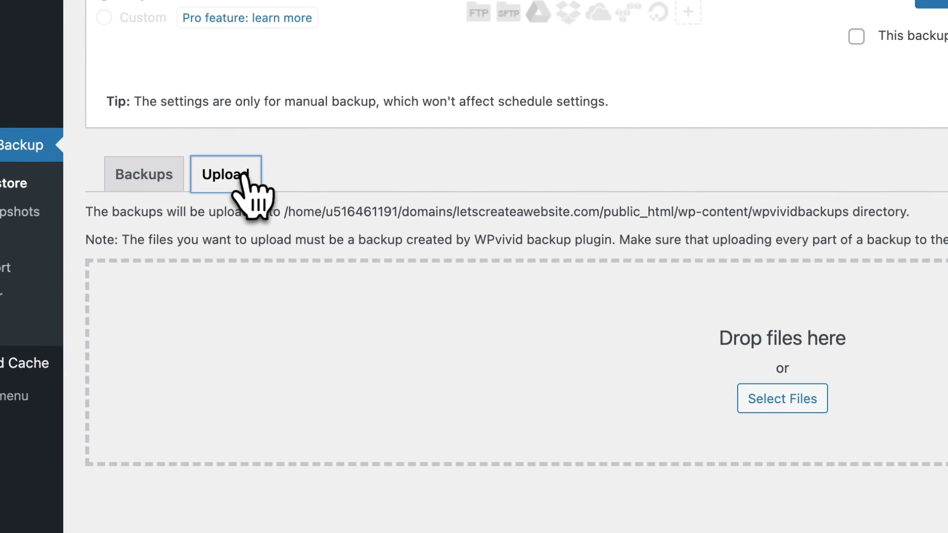
{"action": "left_click", "coordinate": [339, 181]}
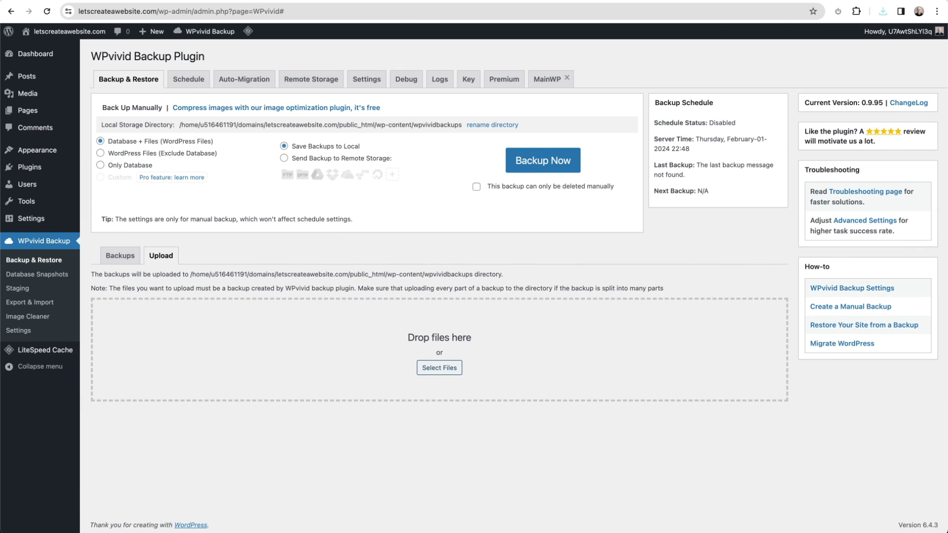
{"action": "key", "text": "Return"}
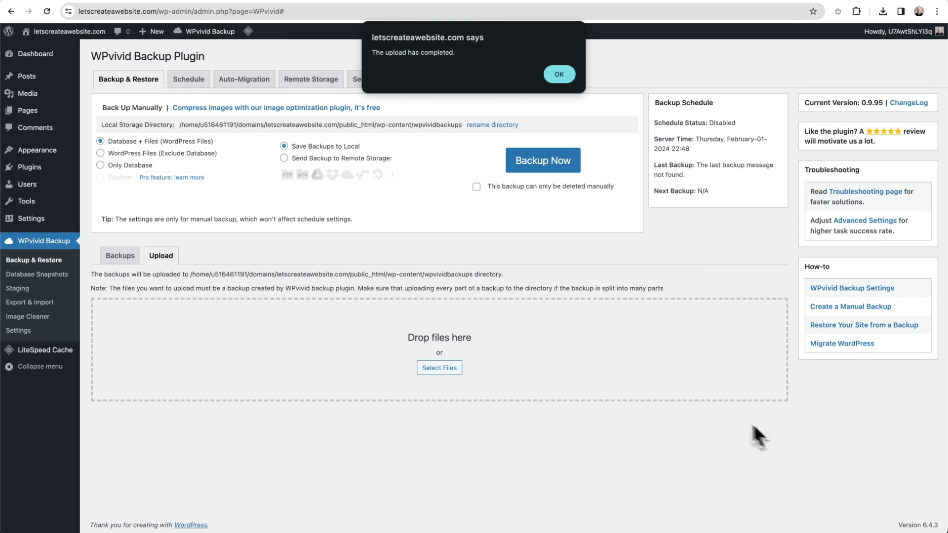
{"action": "left_click", "coordinate": [554, 79]}
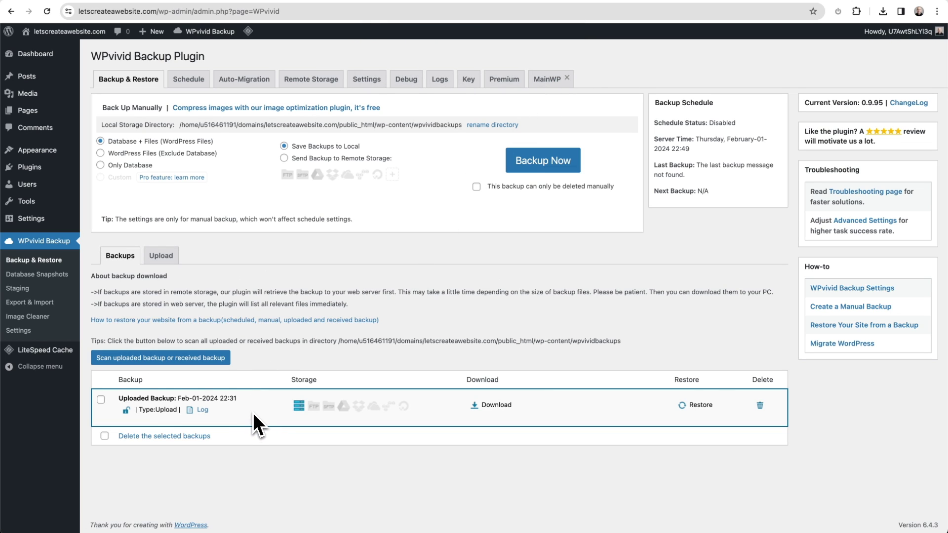
Step: Restore the uploaded Feb-01-2024 22:31 backup, confirming the restore and its success message
{"action": "left_click", "coordinate": [696, 406]}
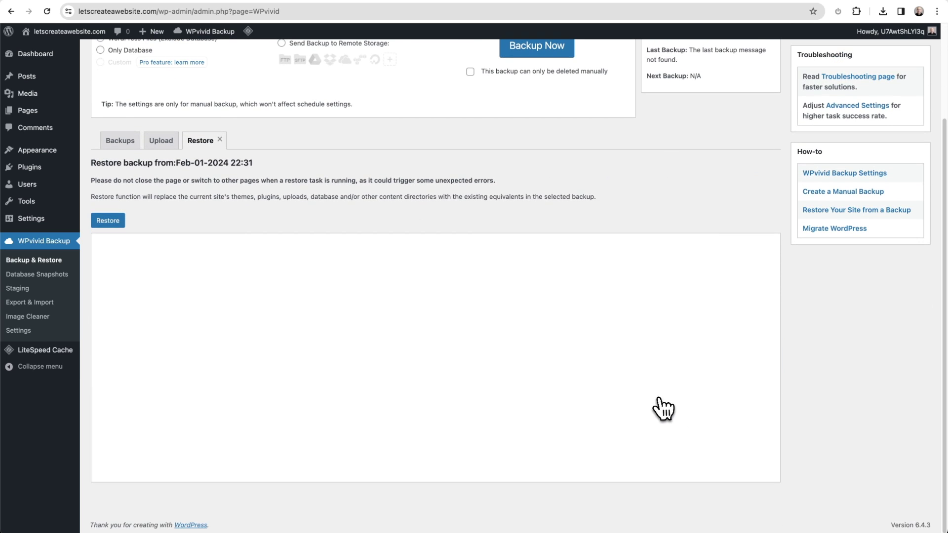
{"action": "left_click", "coordinate": [119, 222]}
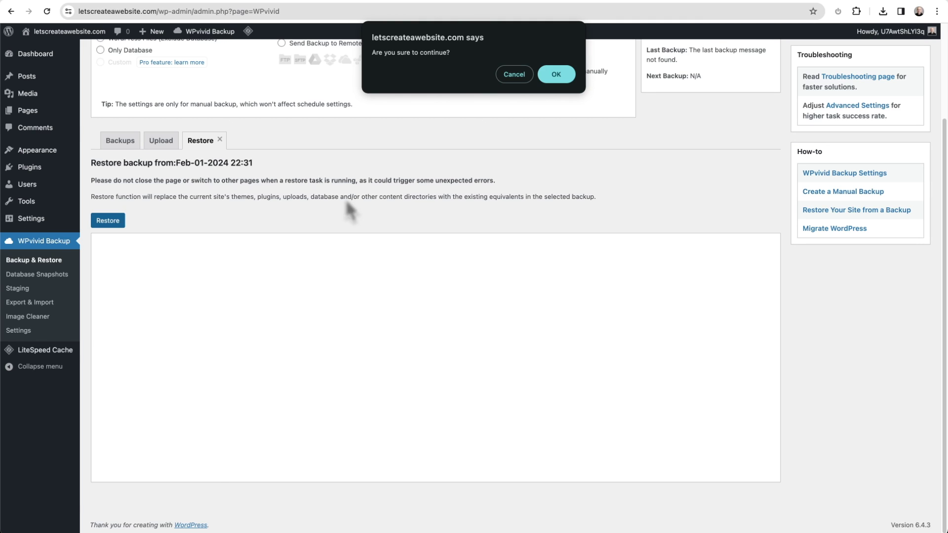
{"action": "left_click", "coordinate": [556, 77]}
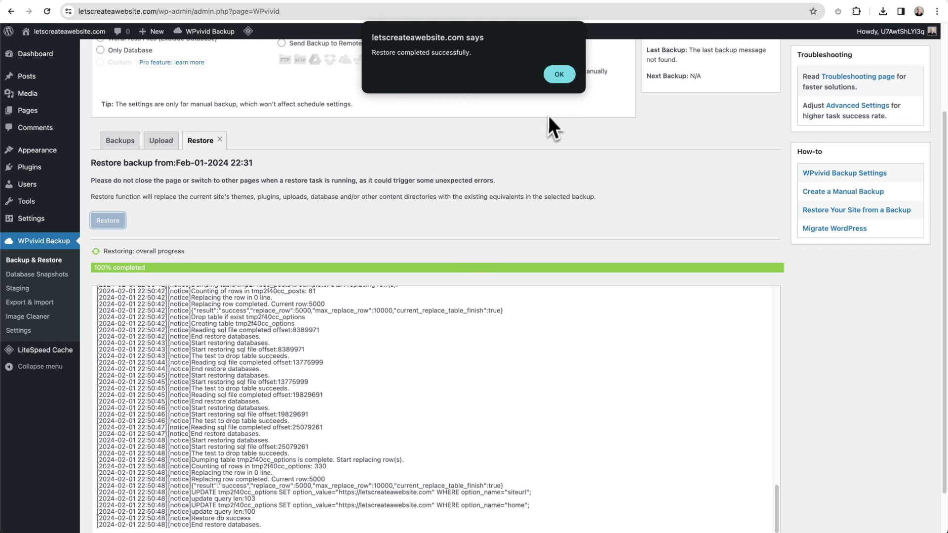
{"action": "left_click", "coordinate": [559, 78]}
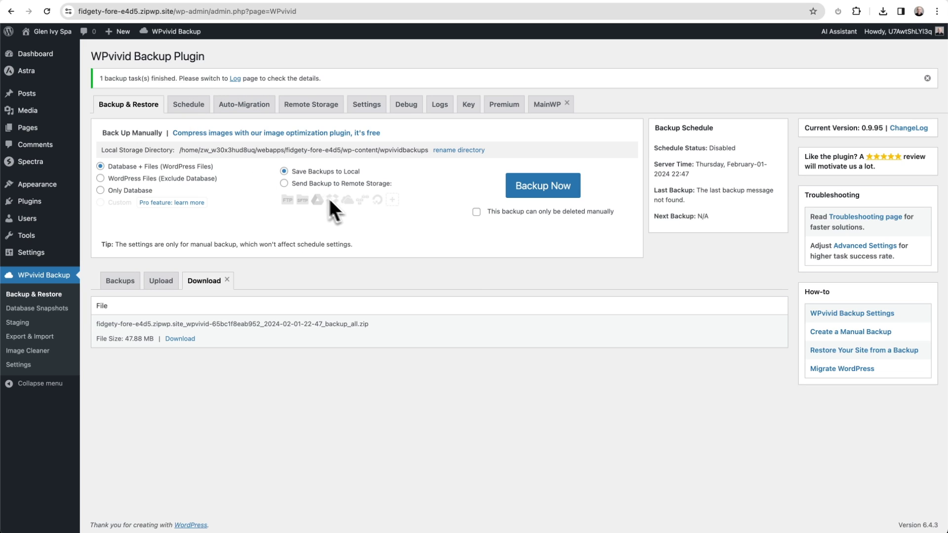
Step: Switch browser tabs to the ZipWP Sites dashboard
{"action": "key", "text": "ctrl+Tab"}
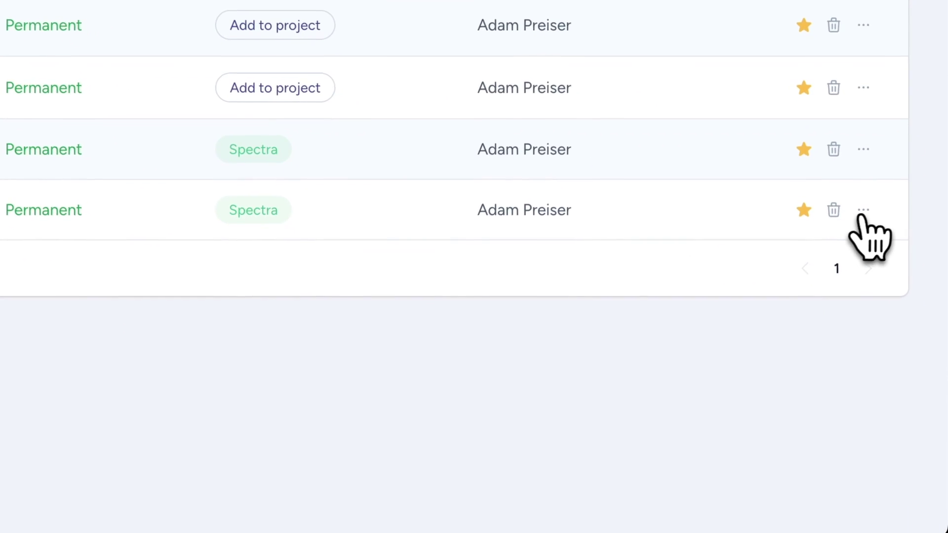
Step: Copy the Spa Website's admin username from ZipWP Login Credentials into the login form
{"action": "left_click", "coordinate": [863, 211]}
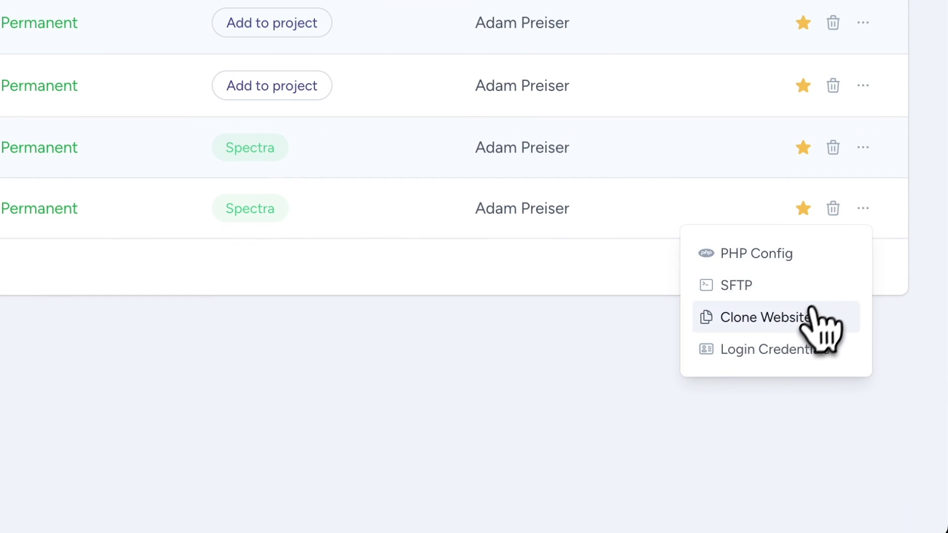
{"action": "left_click", "coordinate": [780, 349]}
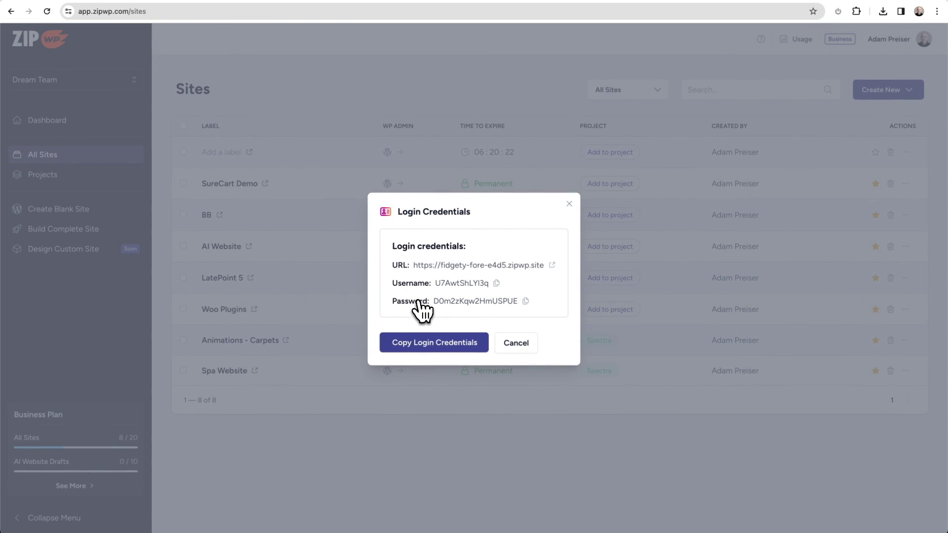
{"action": "left_click", "coordinate": [496, 283]}
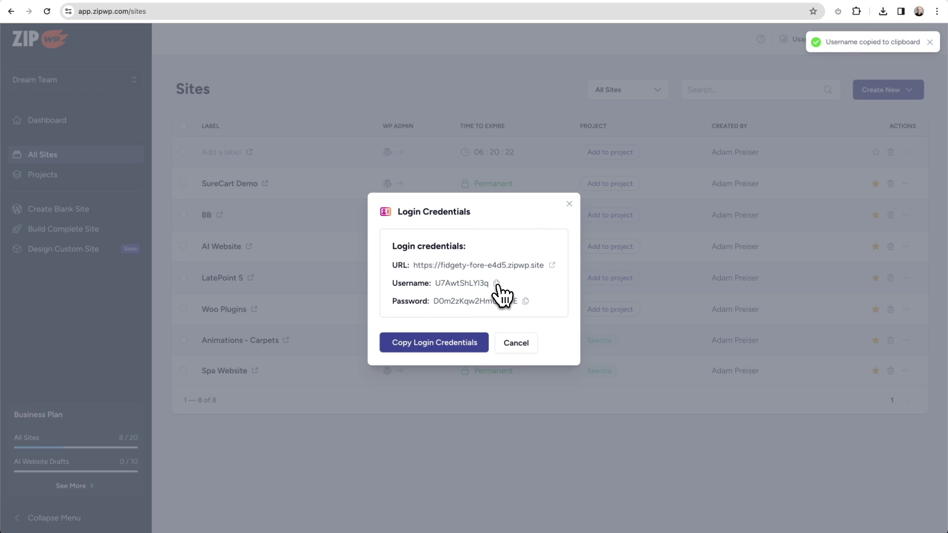
{"action": "left_click", "coordinate": [731, 7]}
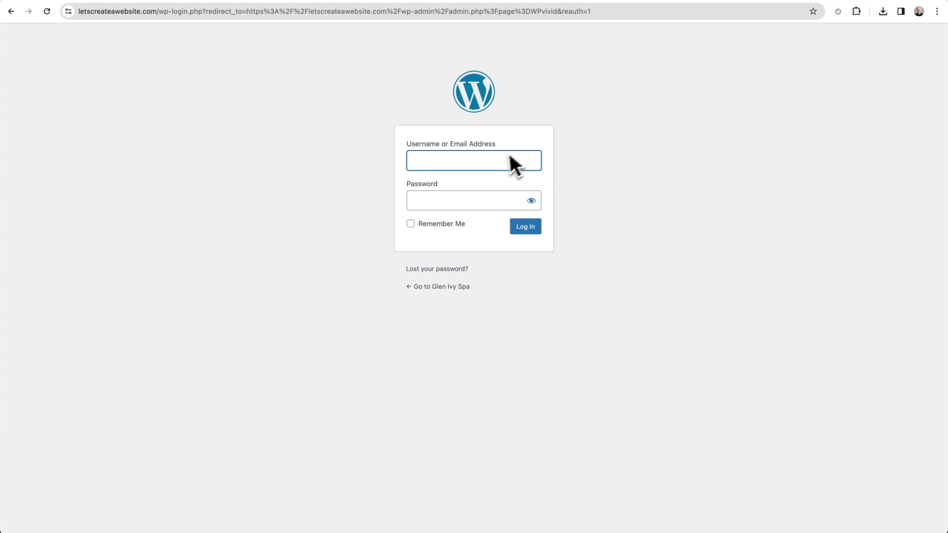
{"action": "key", "text": "super+v"}
Step: Paste the copied password, log in, and confirm the administration email is correct
{"action": "left_click", "coordinate": [289, 4]}
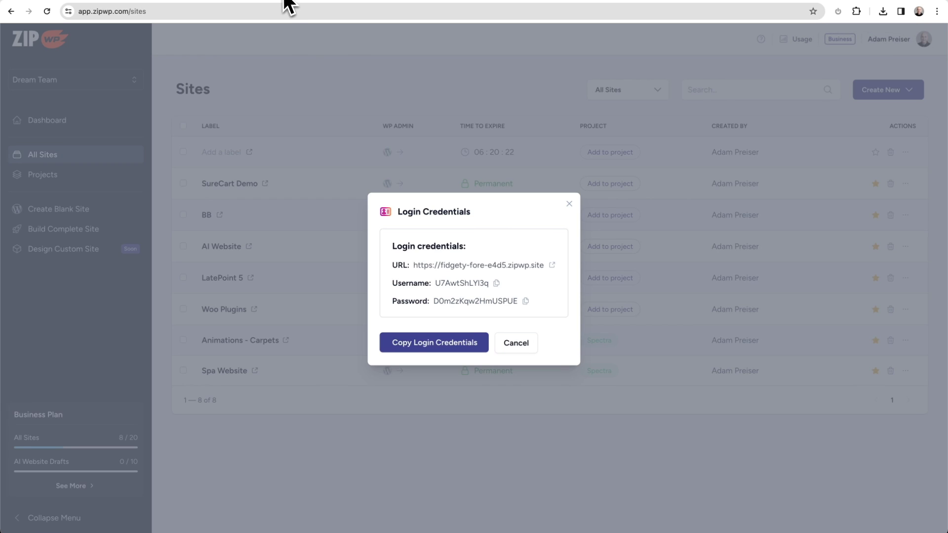
{"action": "left_click", "coordinate": [525, 301]}
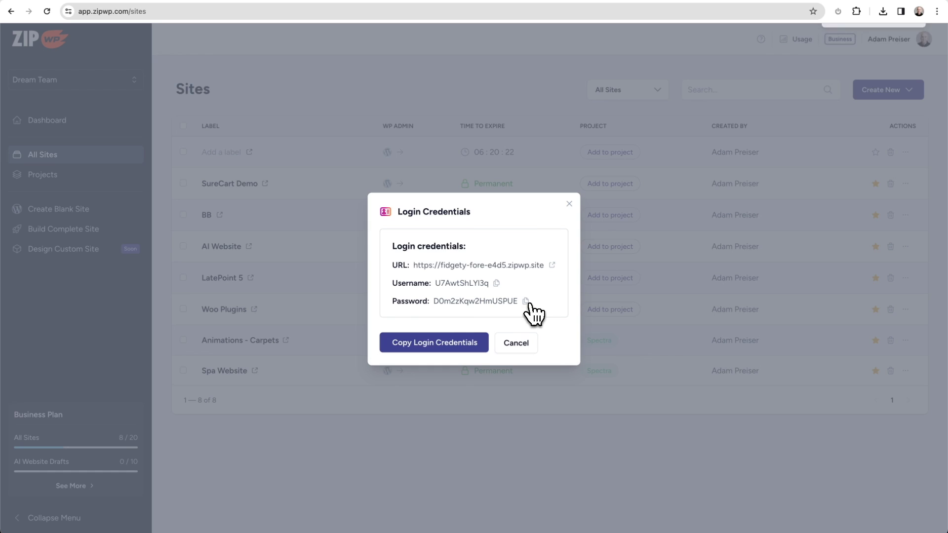
{"action": "left_click", "coordinate": [723, 4]}
{"action": "left_click", "coordinate": [466, 203]}
{"action": "key", "text": "super+v"}
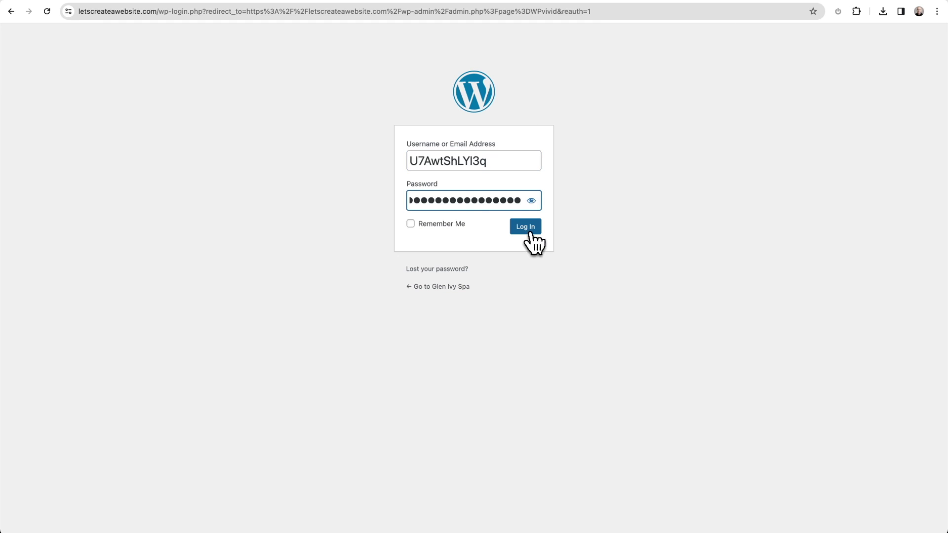
{"action": "left_click", "coordinate": [529, 233]}
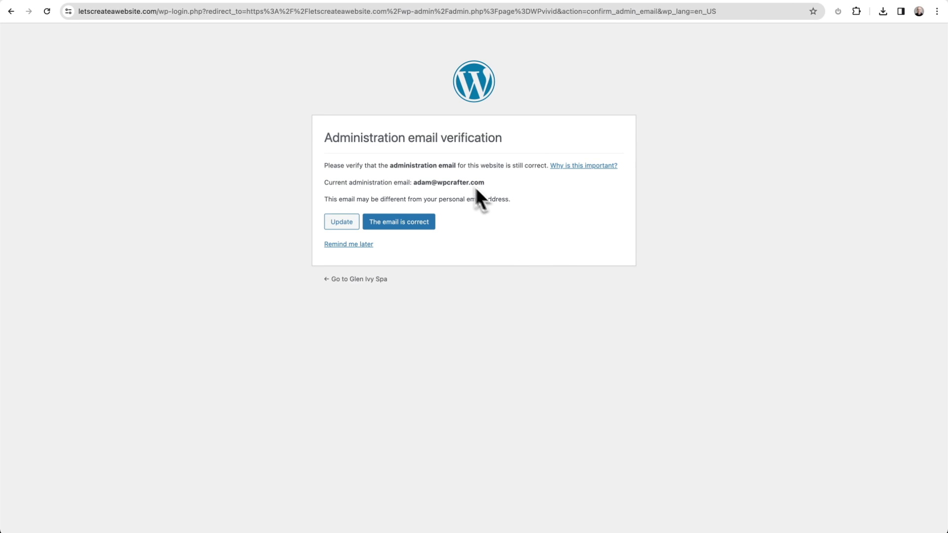
{"action": "left_click_drag", "start_coordinate": [416, 182], "coordinate": [477, 183]}
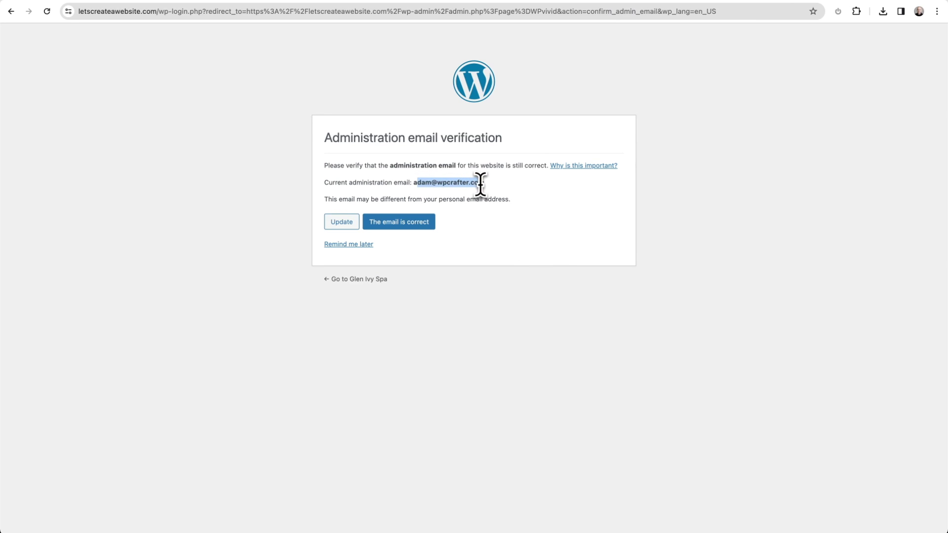
{"action": "left_click", "coordinate": [409, 224]}
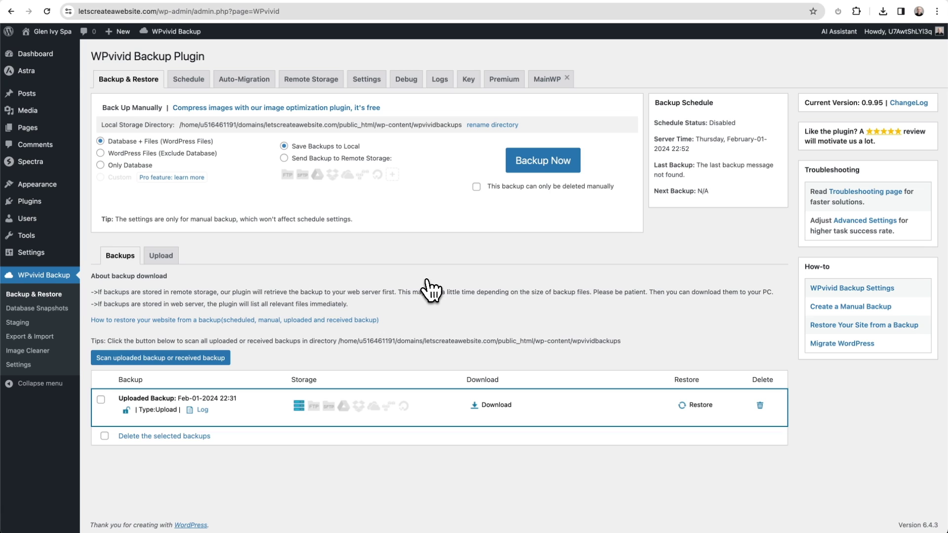
Step: Visit the live site, browse its About Us, Services and Contact Us pages, then return to Dashboard
{"action": "mouse_move", "coordinate": [71, 55]}
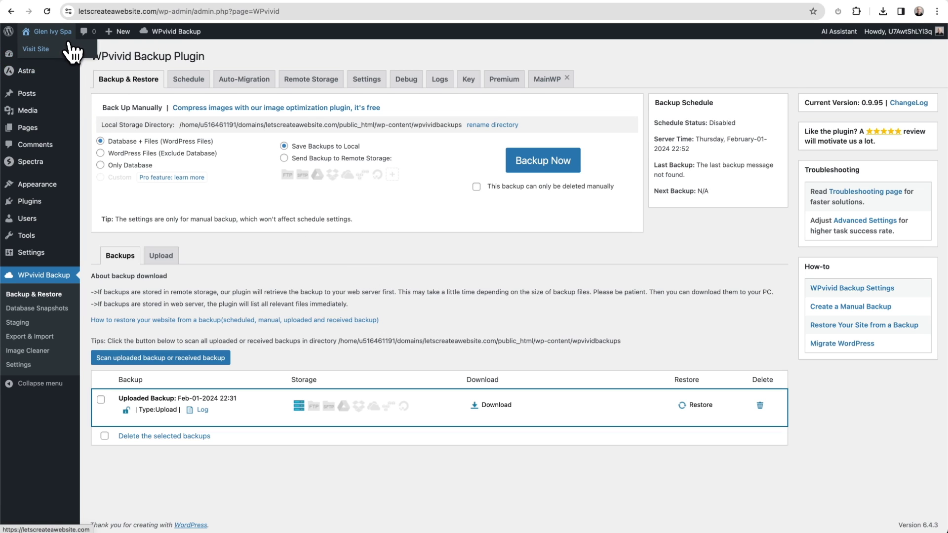
{"action": "left_click", "coordinate": [49, 45]}
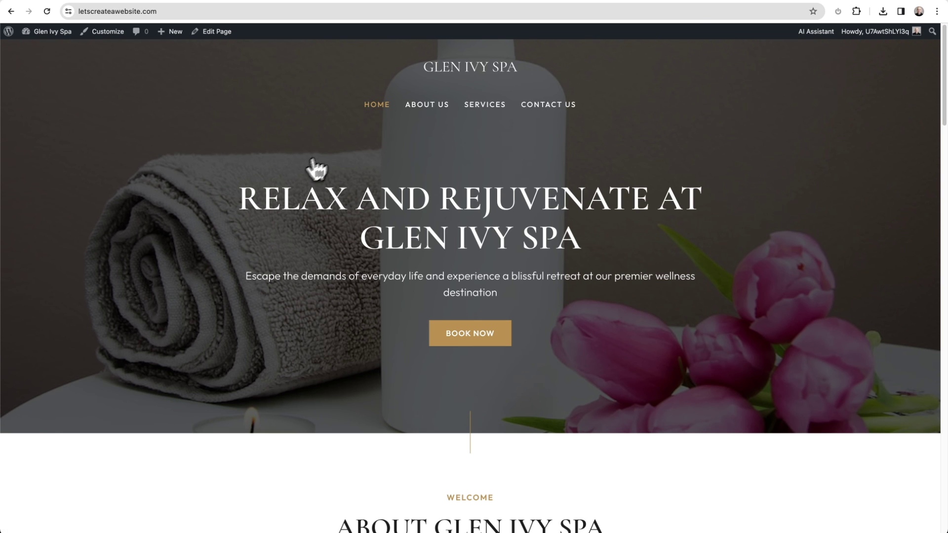
{"action": "left_click", "coordinate": [425, 107]}
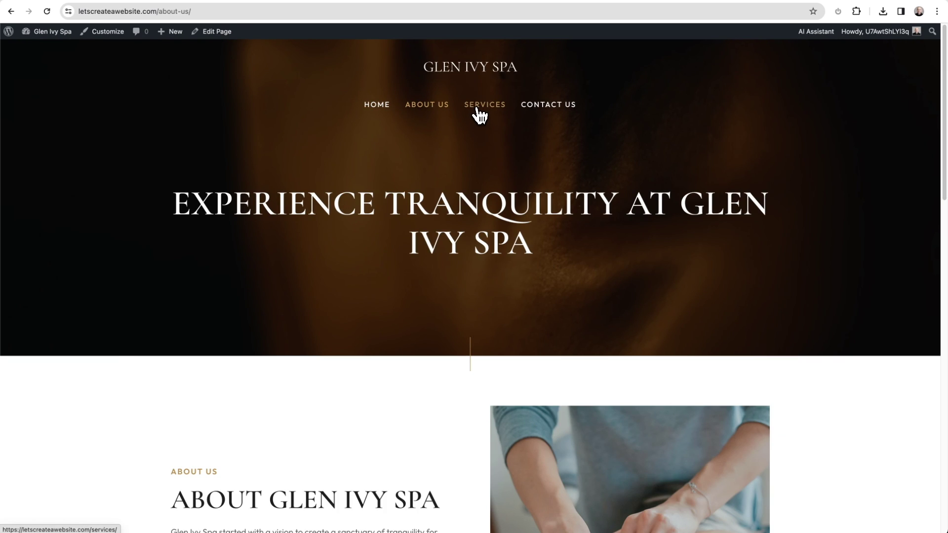
{"action": "left_click", "coordinate": [477, 107]}
{"action": "left_click", "coordinate": [540, 114]}
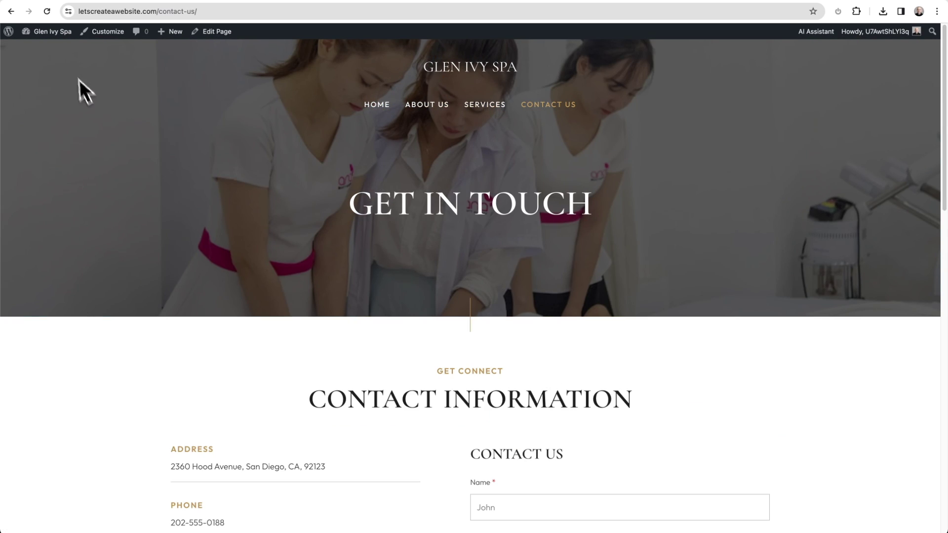
{"action": "left_click", "coordinate": [55, 49]}
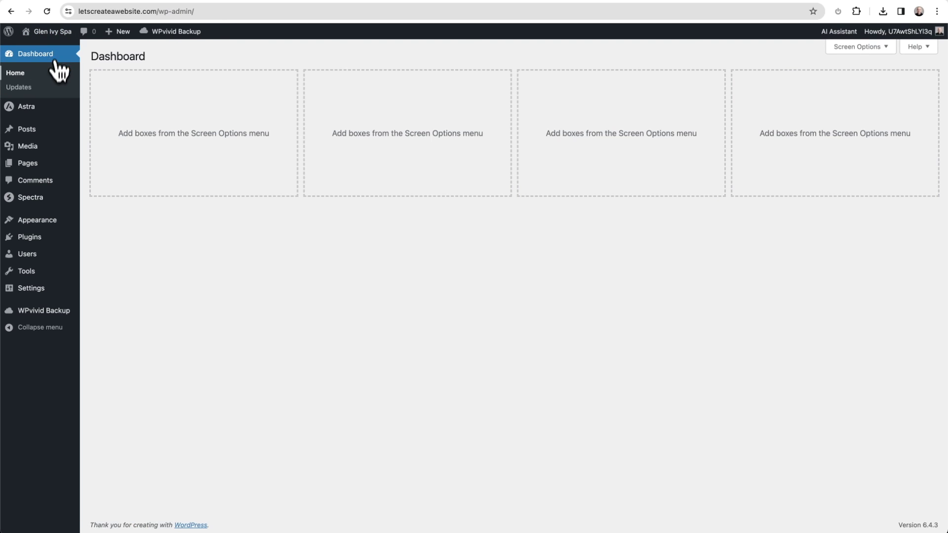
Step: In Settings > Permalinks, save the Post name structure unchanged
{"action": "mouse_move", "coordinate": [45, 287]}
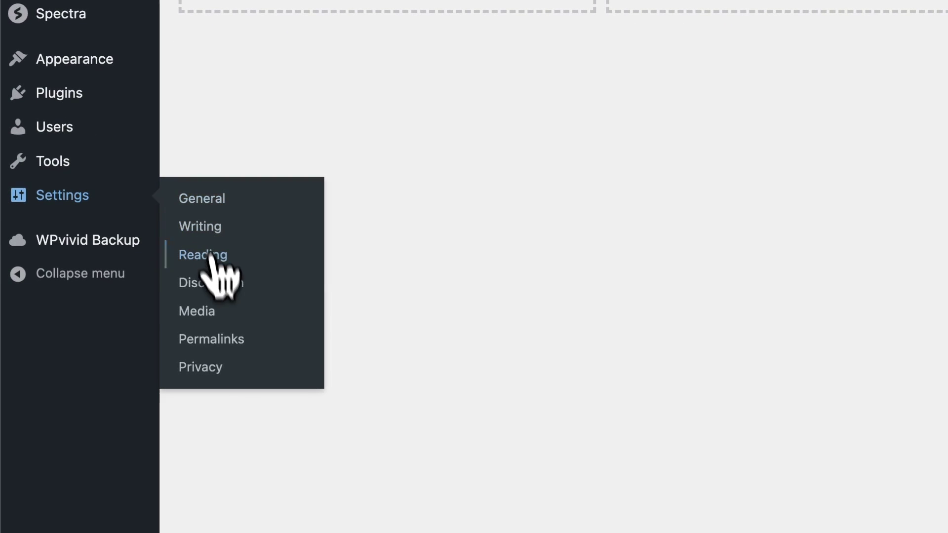
{"action": "left_click", "coordinate": [193, 351]}
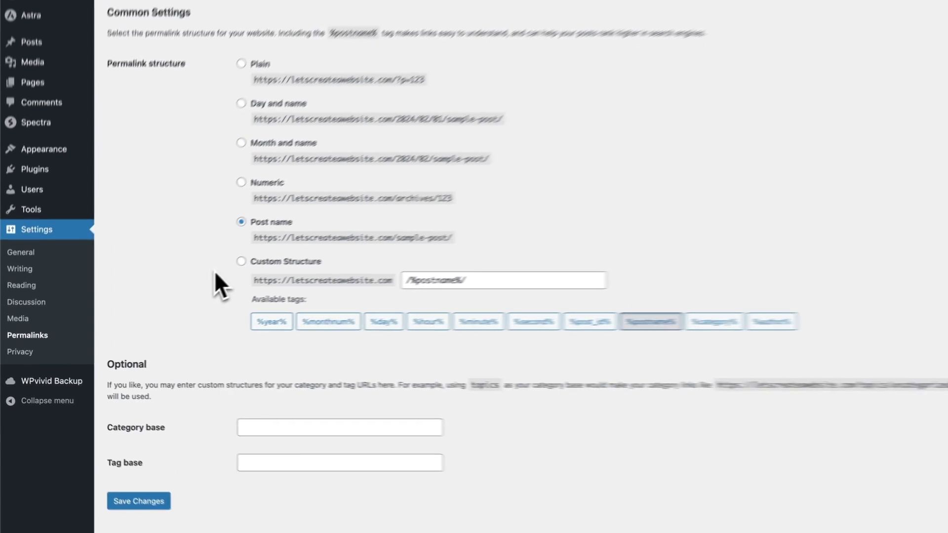
{"action": "left_click", "coordinate": [134, 483]}
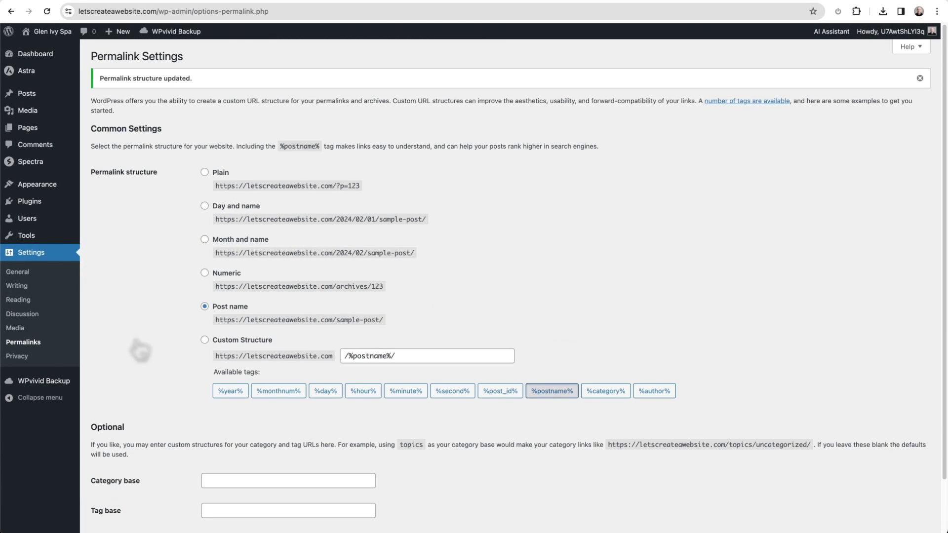
{"action": "scroll", "coordinate": [138, 350], "scroll_direction": "down", "scroll_amount": 2}
{"action": "scroll", "coordinate": [136, 388], "scroll_direction": "up", "scroll_amount": 2}
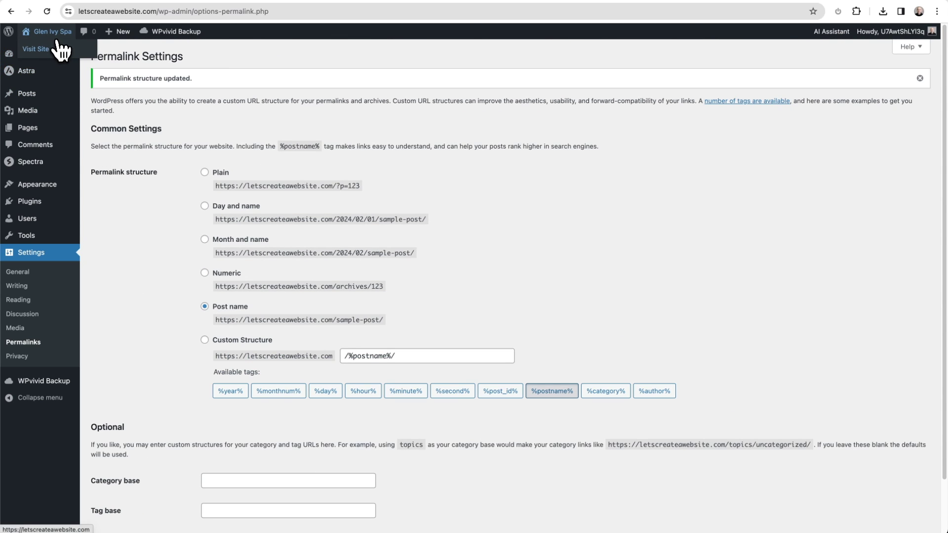
Step: Scroll the live homepage, check About Us, Services and Contact Us, then go back to Dashboard
{"action": "left_click", "coordinate": [51, 47]}
{"action": "scroll", "coordinate": [217, 134], "scroll_direction": "down", "scroll_amount": 15}
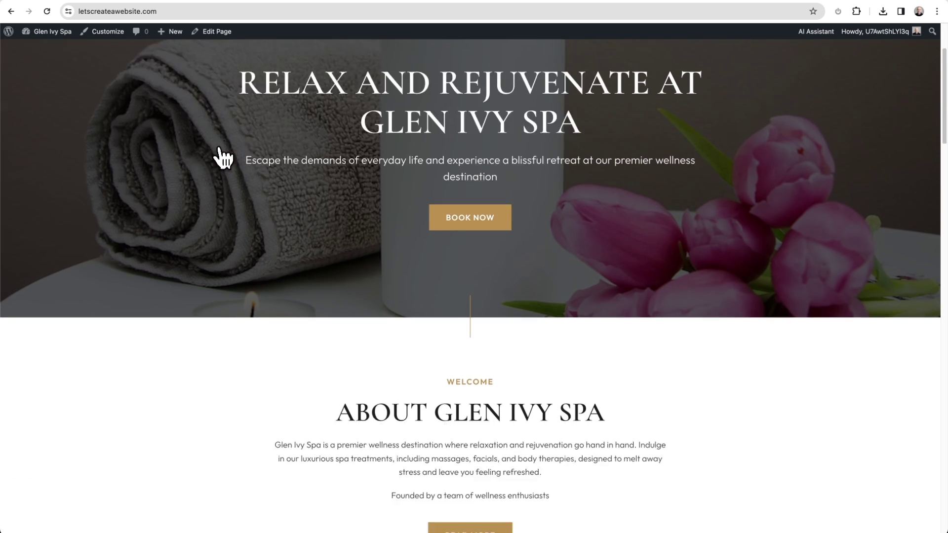
{"action": "scroll", "coordinate": [227, 172], "scroll_direction": "down", "scroll_amount": 8}
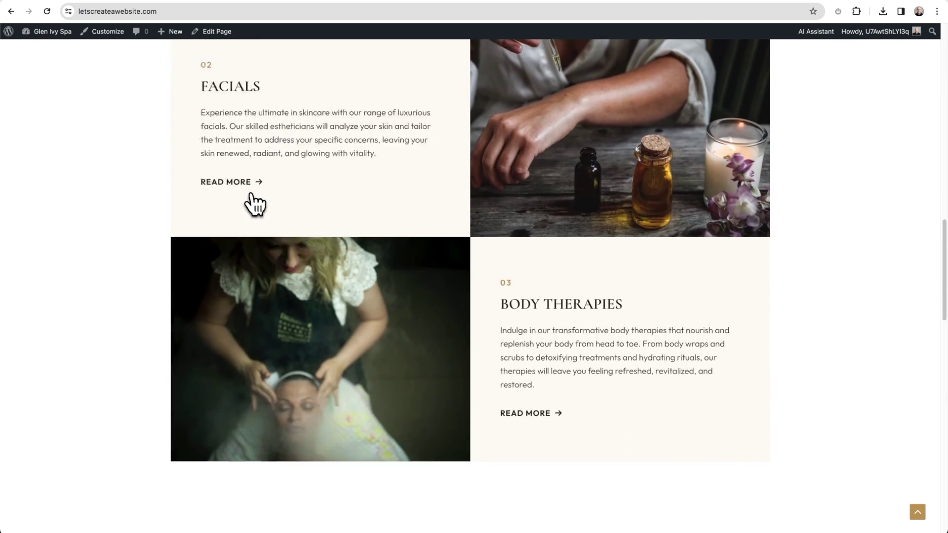
{"action": "scroll", "coordinate": [282, 239], "scroll_direction": "up", "scroll_amount": 20}
{"action": "left_click", "coordinate": [427, 108]}
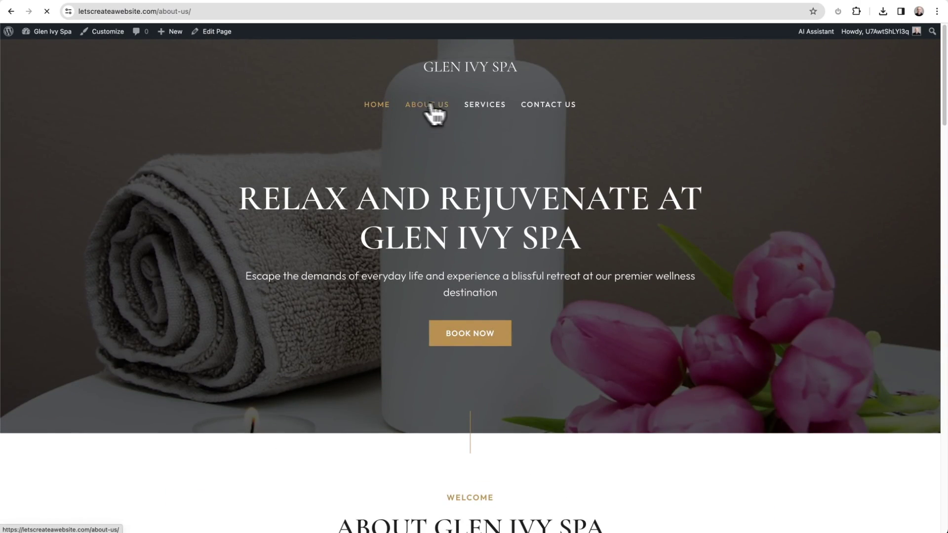
{"action": "left_click", "coordinate": [480, 108]}
{"action": "left_click", "coordinate": [547, 115]}
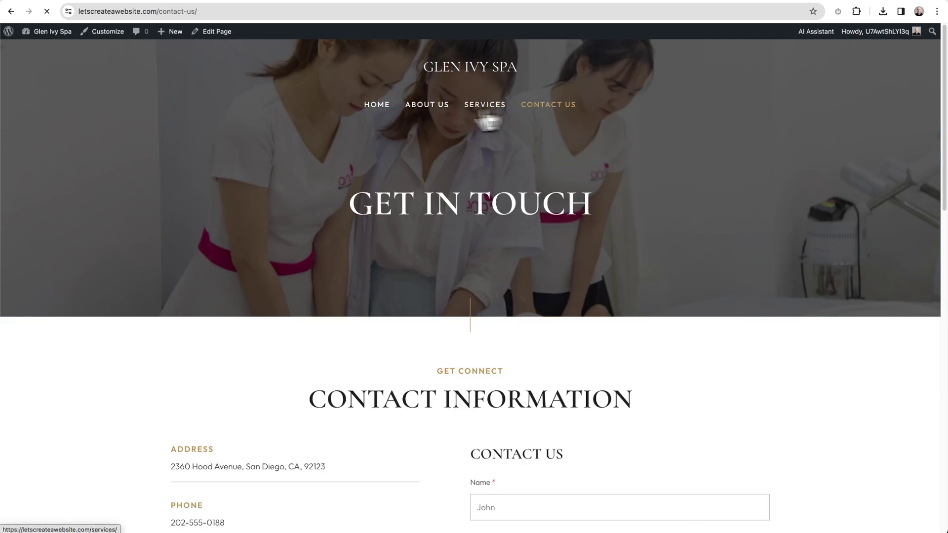
{"action": "mouse_move", "coordinate": [49, 32]}
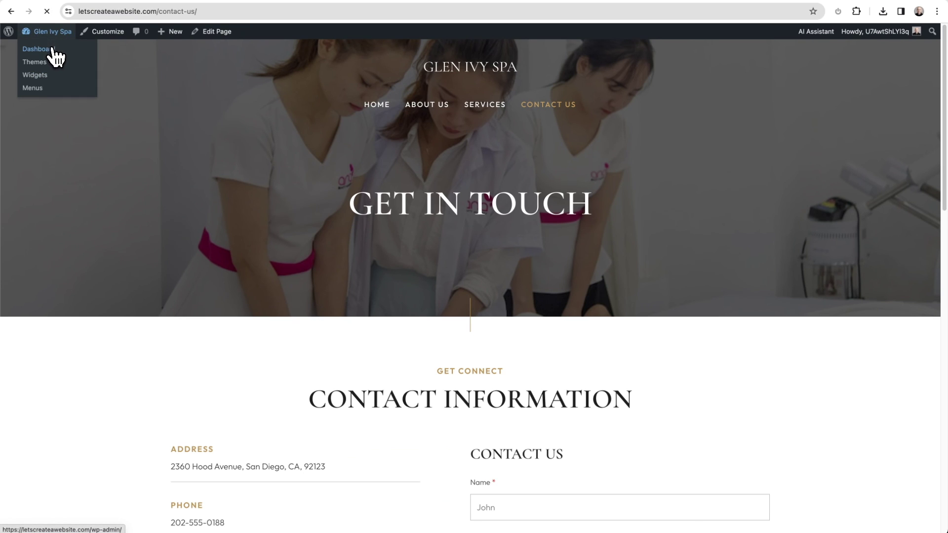
{"action": "left_click", "coordinate": [52, 50]}
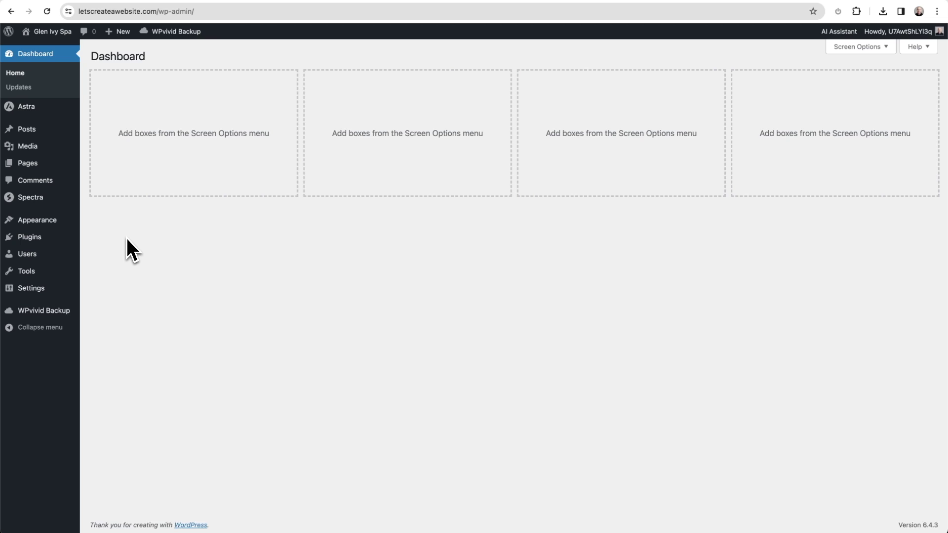
Step: Deactivate the WPvivid Backup Plugin, then delete it along with its data from Installed Plugins
{"action": "left_click", "coordinate": [41, 239]}
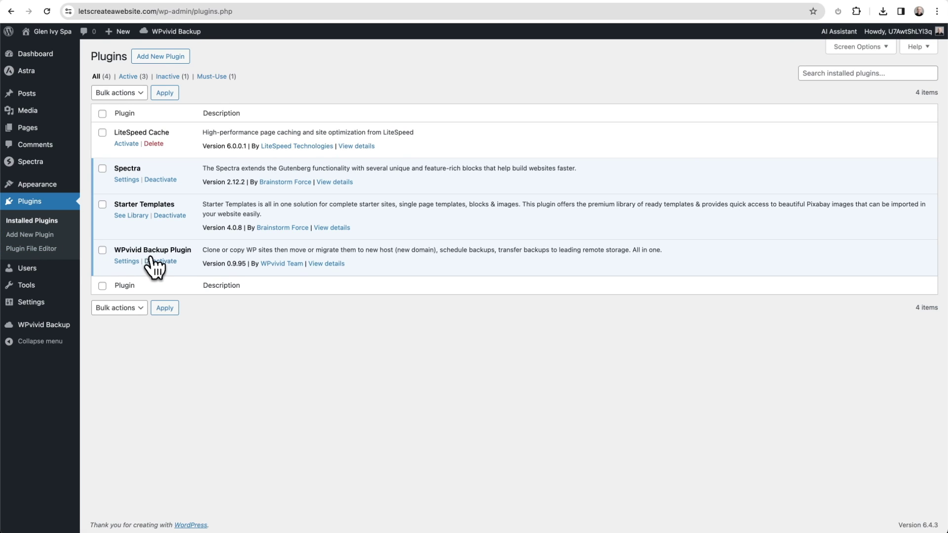
{"action": "left_click", "coordinate": [153, 261]}
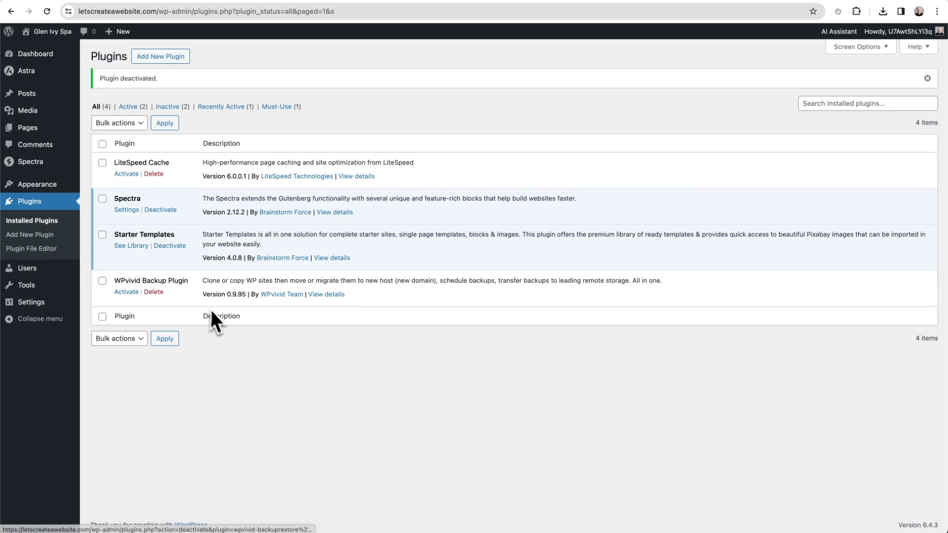
{"action": "left_click", "coordinate": [156, 293]}
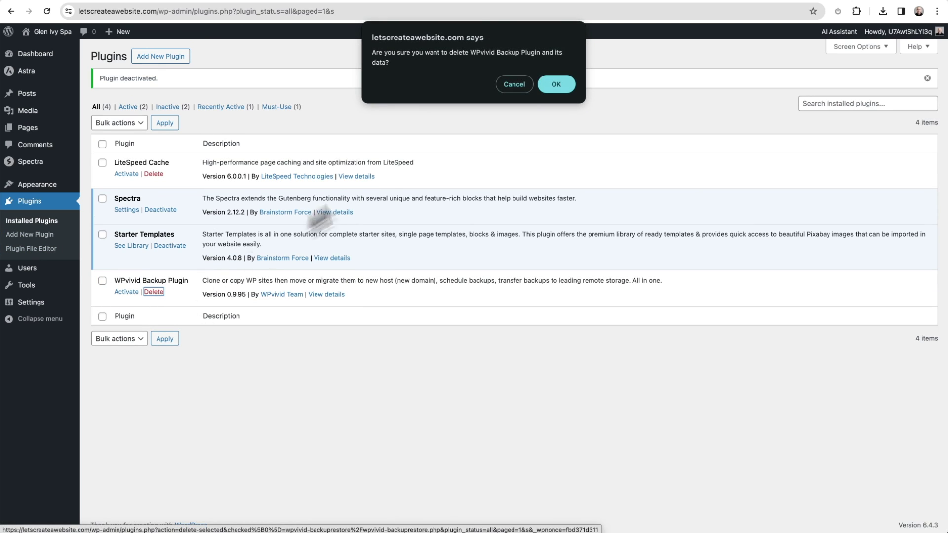
{"action": "left_click", "coordinate": [554, 86]}
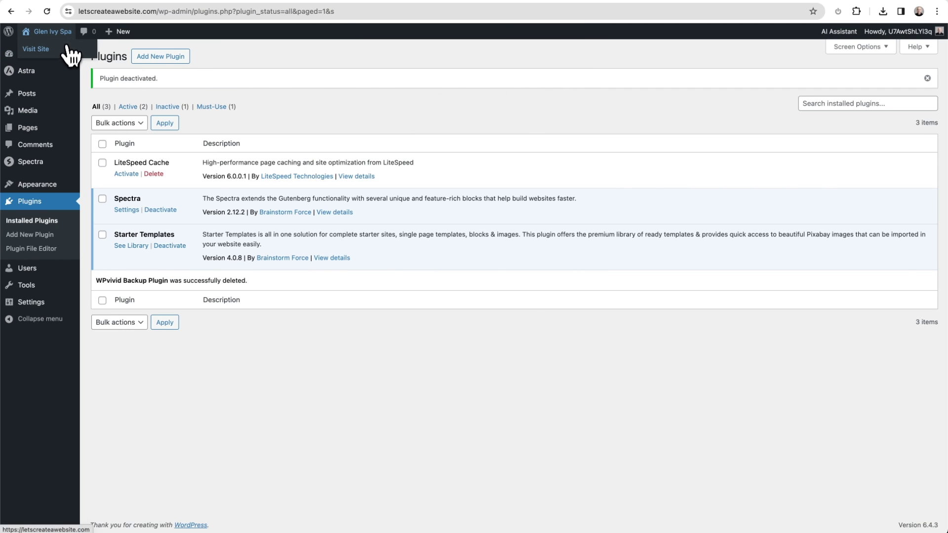
Step: Visit the Glen Ivy Spa site and browse About Us, Services, Contact Us, then Home
{"action": "left_click", "coordinate": [68, 48]}
{"action": "left_click", "coordinate": [423, 106]}
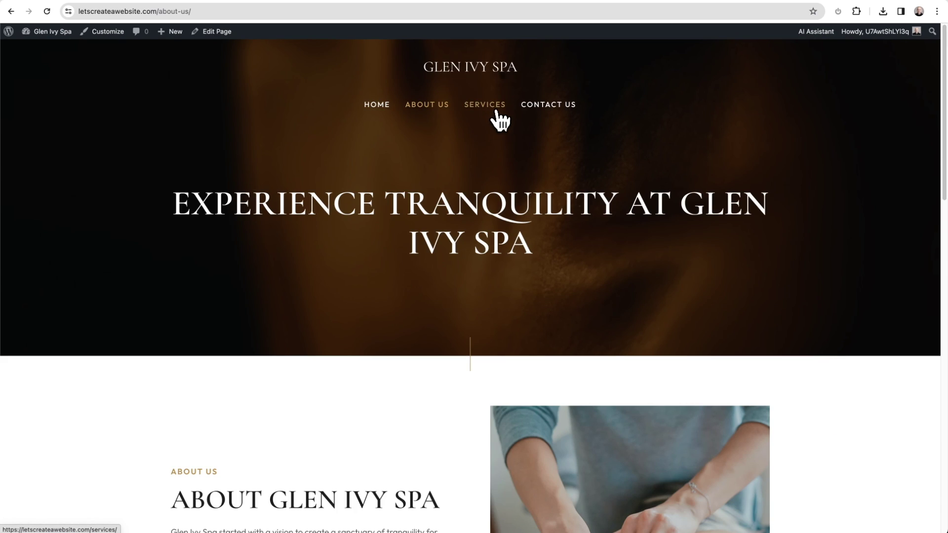
{"action": "left_click", "coordinate": [496, 106]}
{"action": "left_click", "coordinate": [541, 106]}
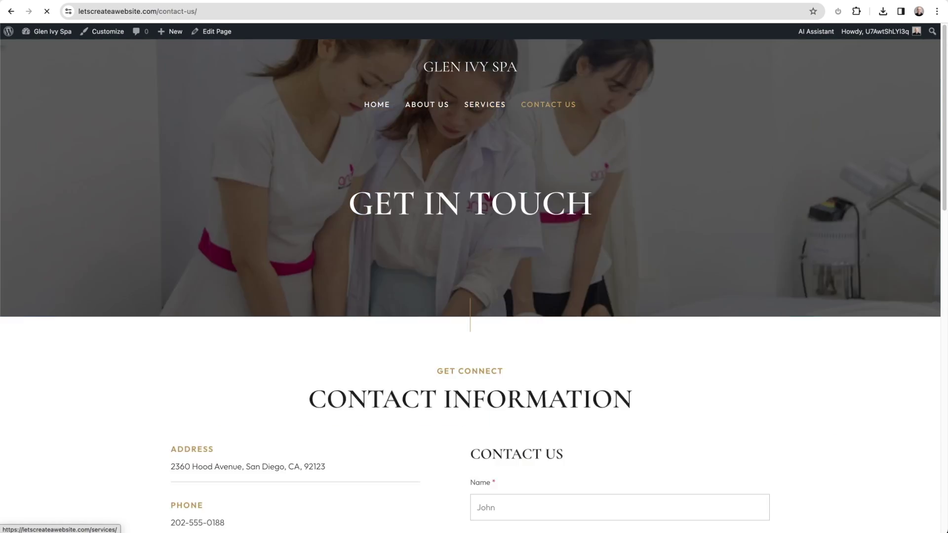
{"action": "left_click", "coordinate": [370, 107]}
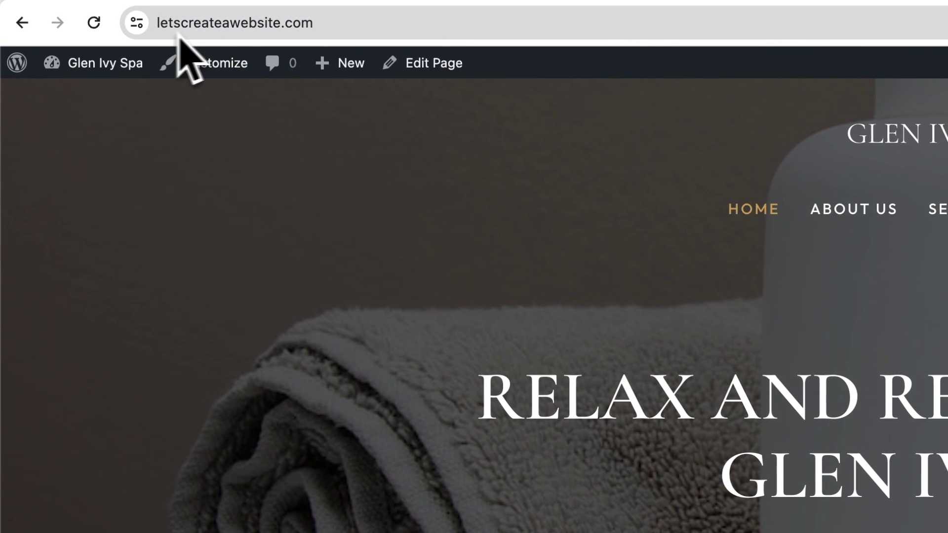